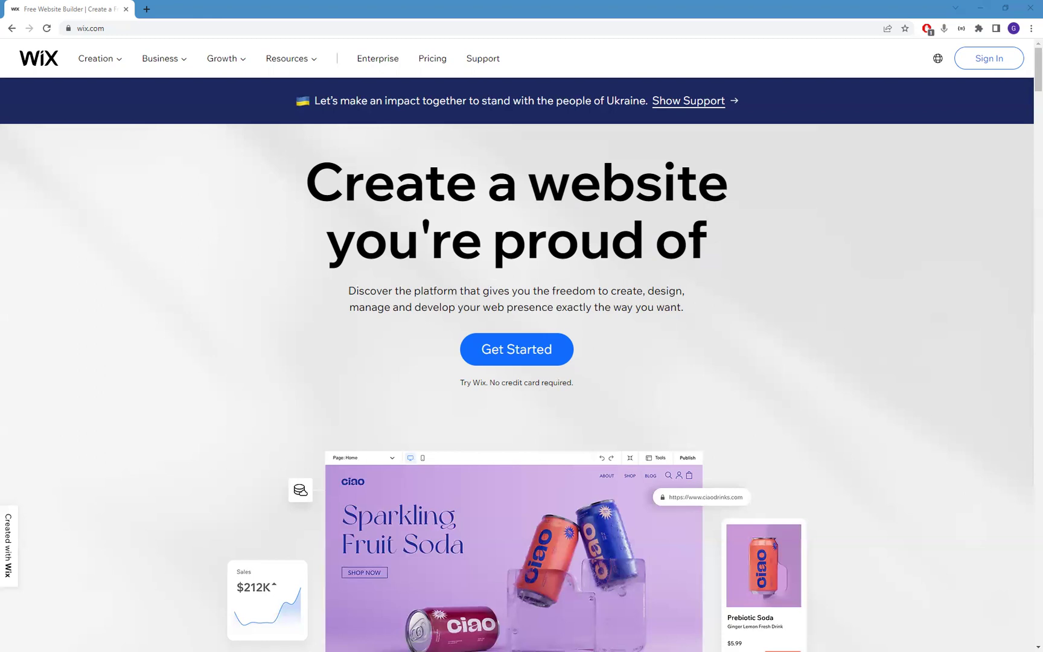
Step: Log in to the Wix account with the saved account e-mail and the account password
left_click(988, 60)
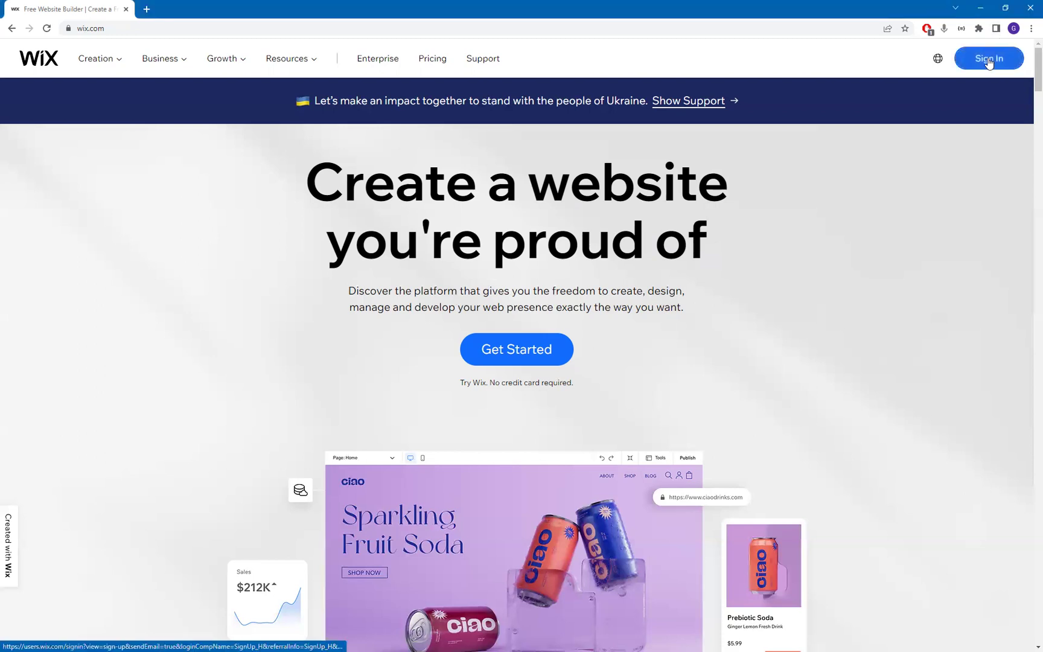
left_click(988, 60)
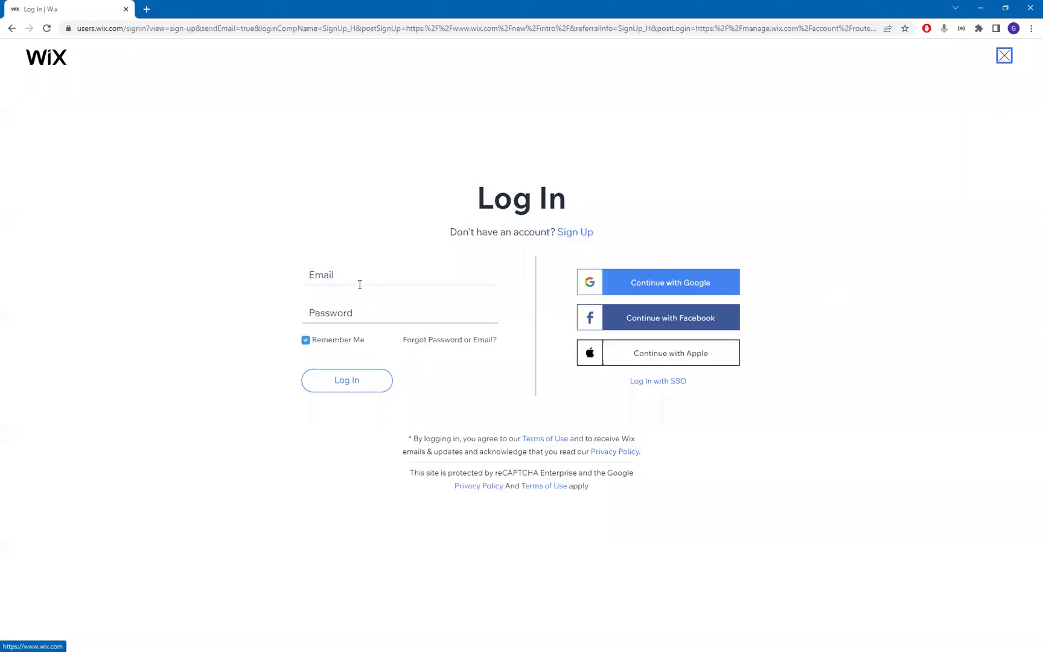
left_click_drag(559, 235, 359, 278)
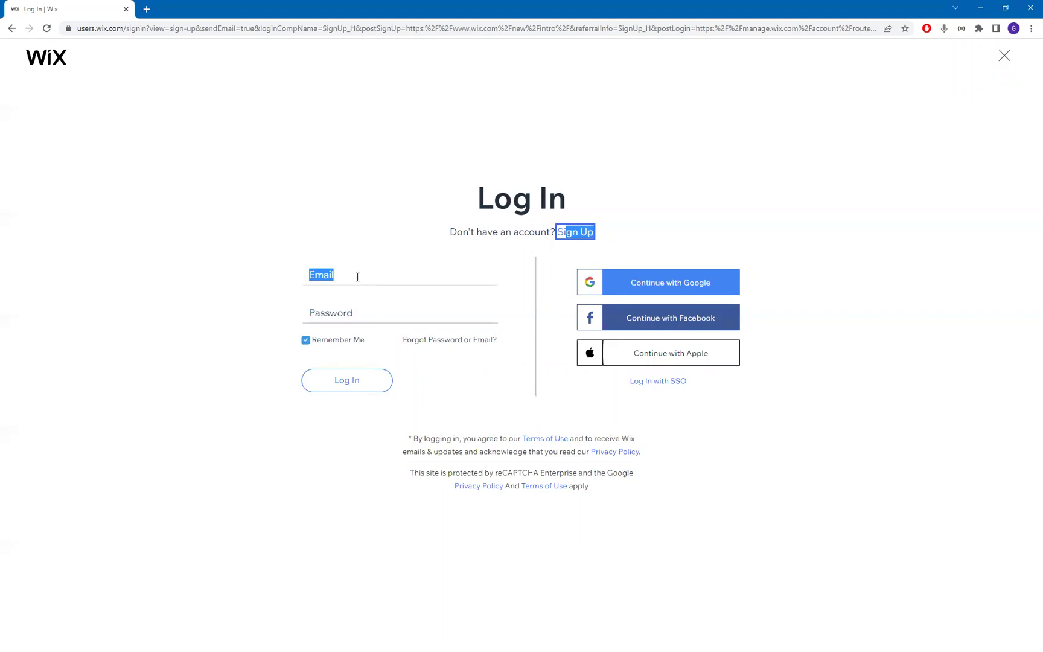
left_click(358, 278)
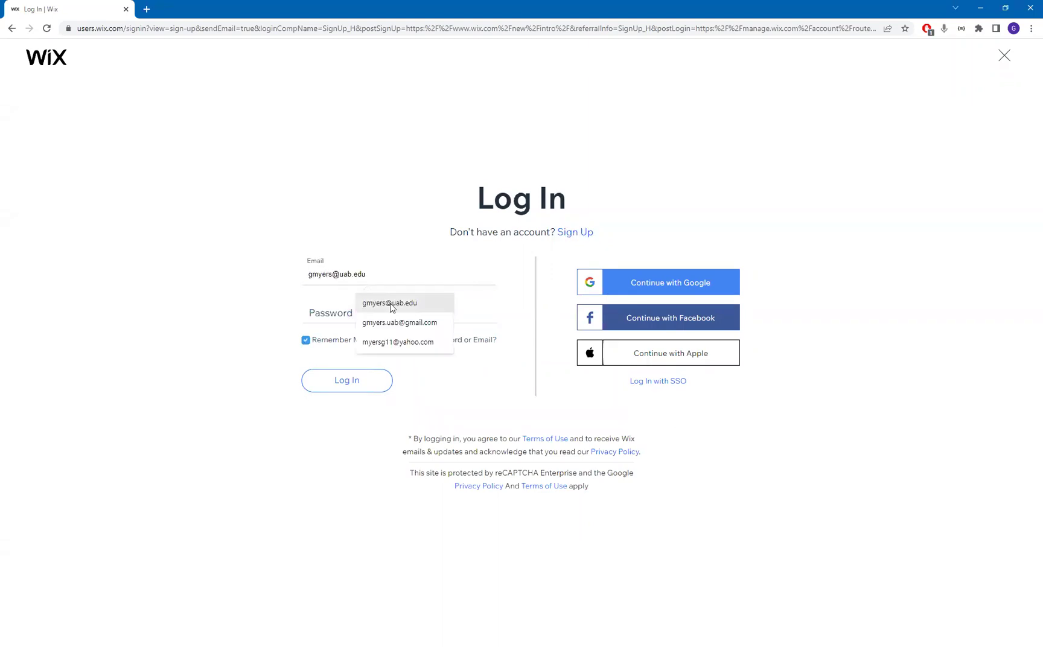
left_click(392, 322)
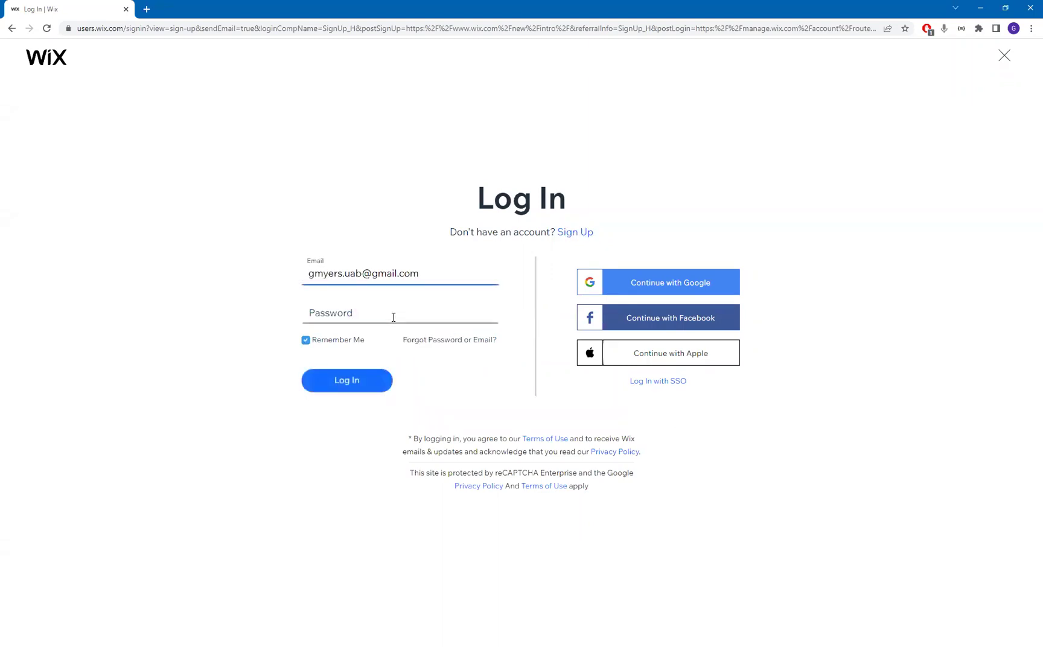
left_click(331, 312)
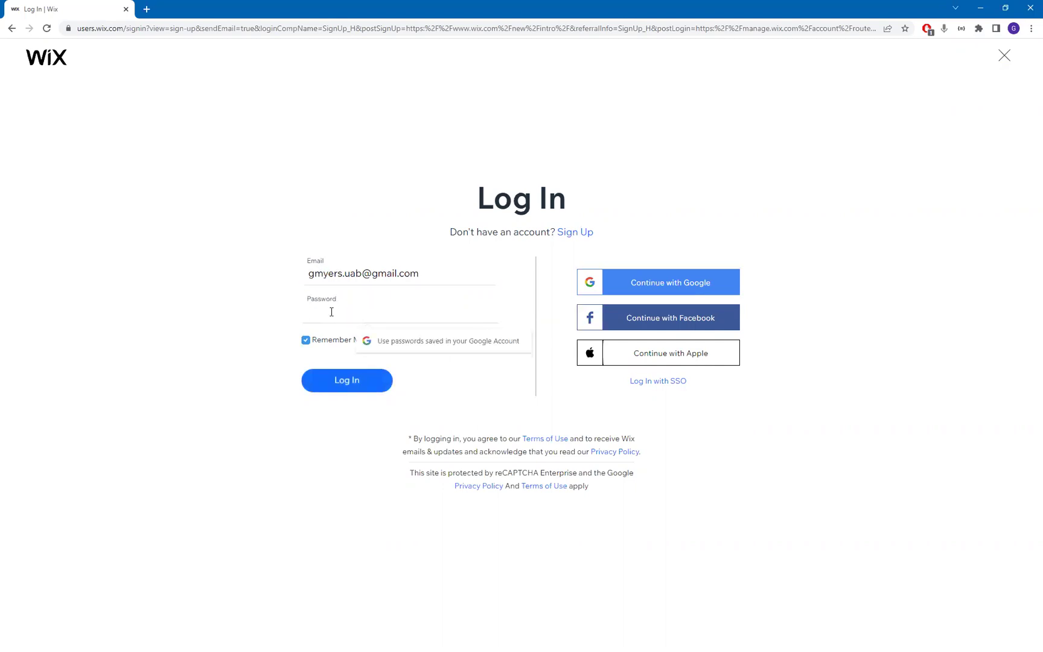
type("*********")
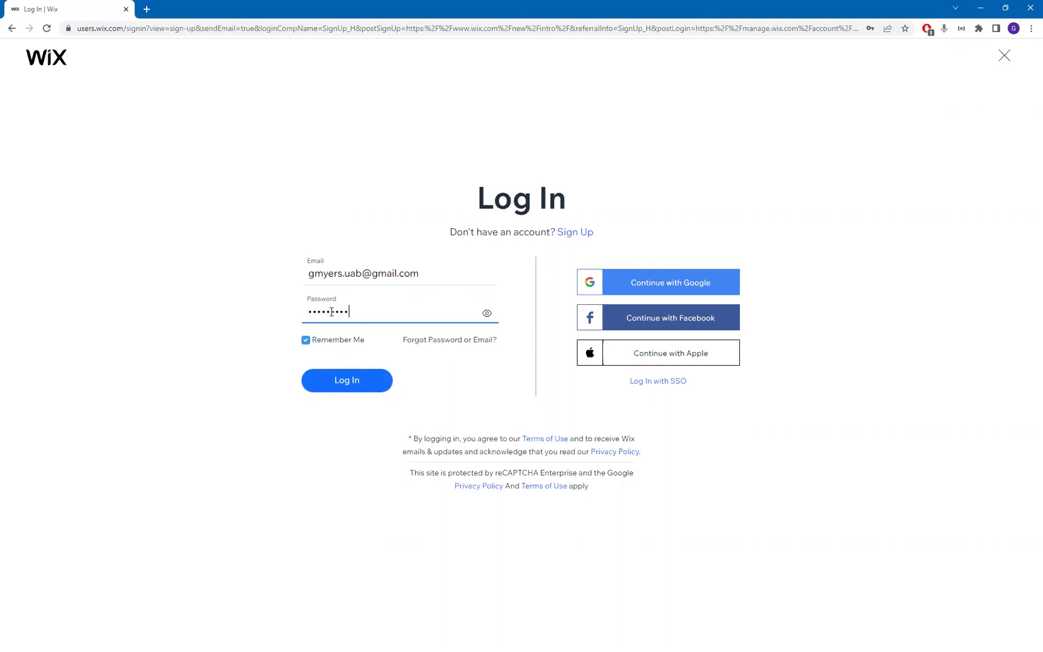
left_click(339, 387)
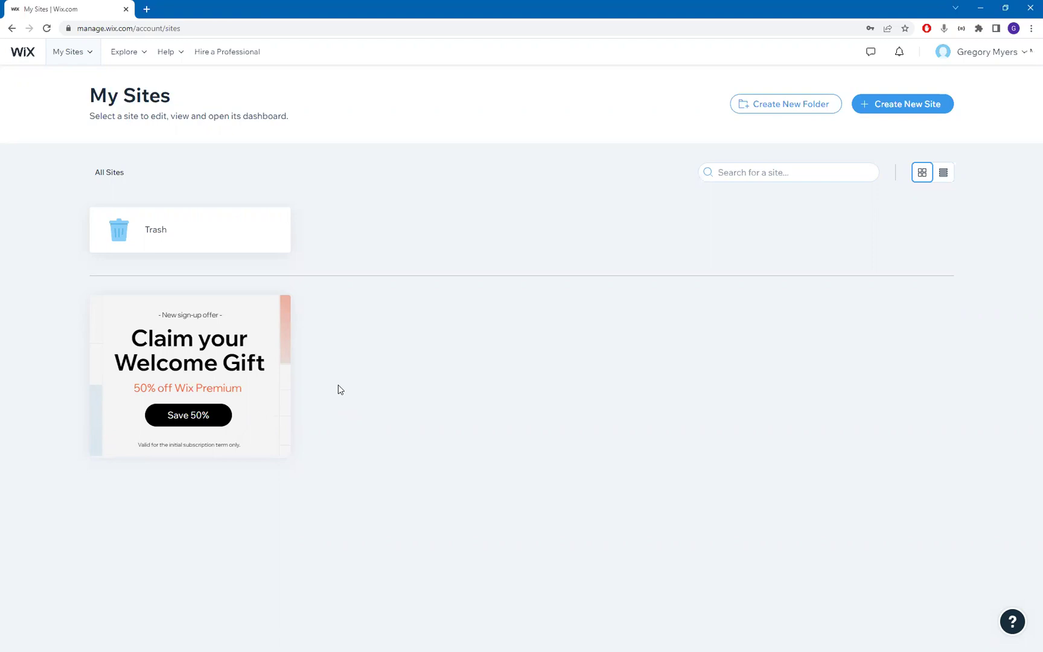
Step: Start a new site with Blog as the website type and skip choosing features to add
left_click(894, 106)
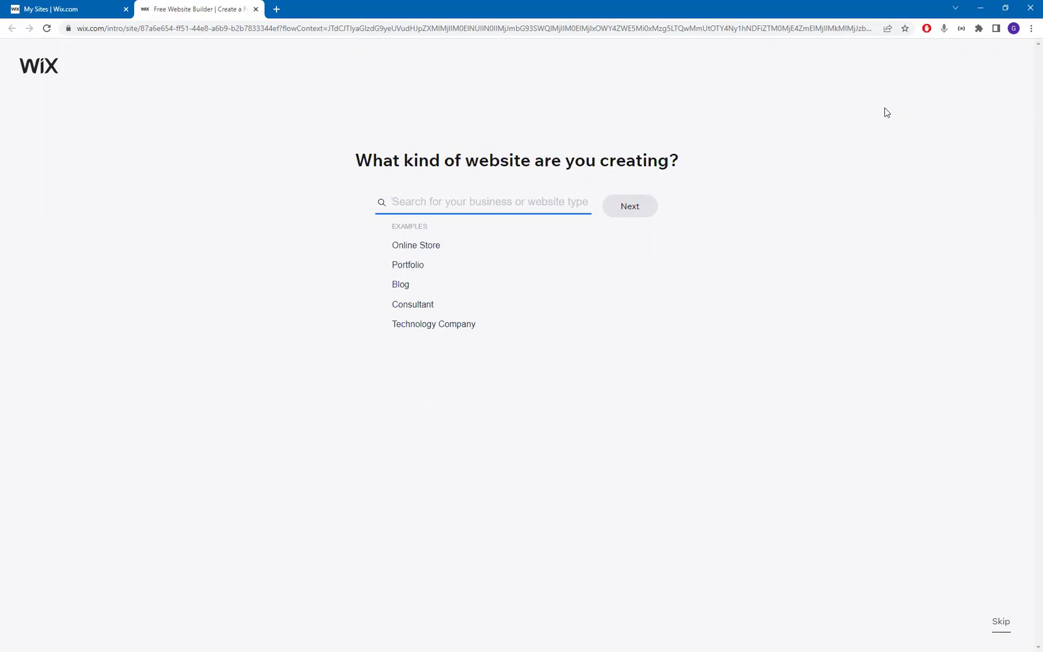
left_click(401, 285)
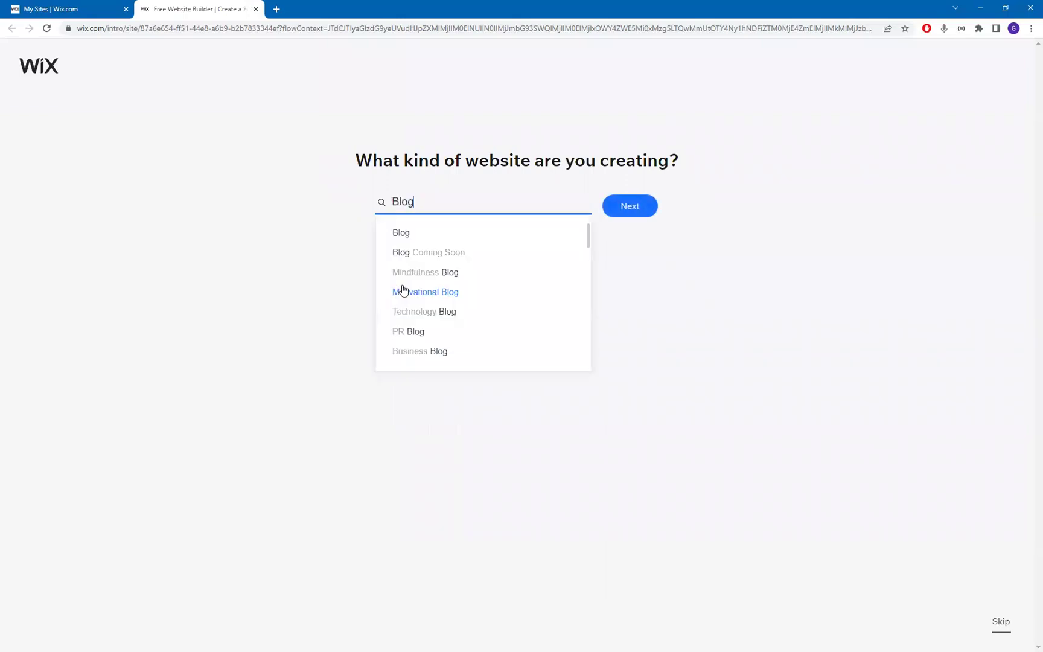
left_click(404, 237)
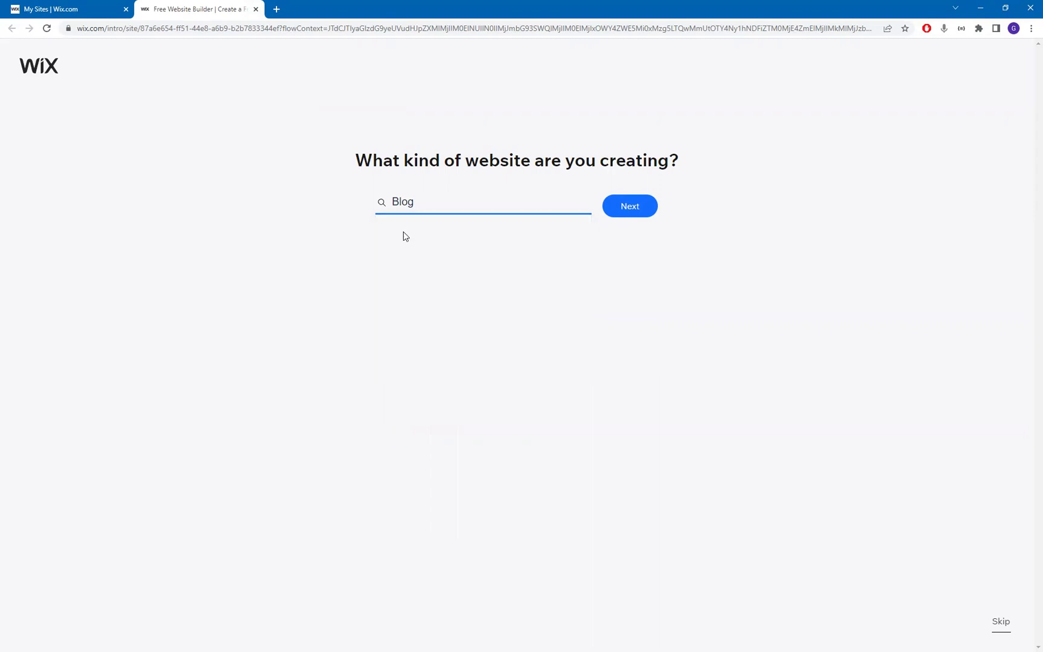
left_click(614, 211)
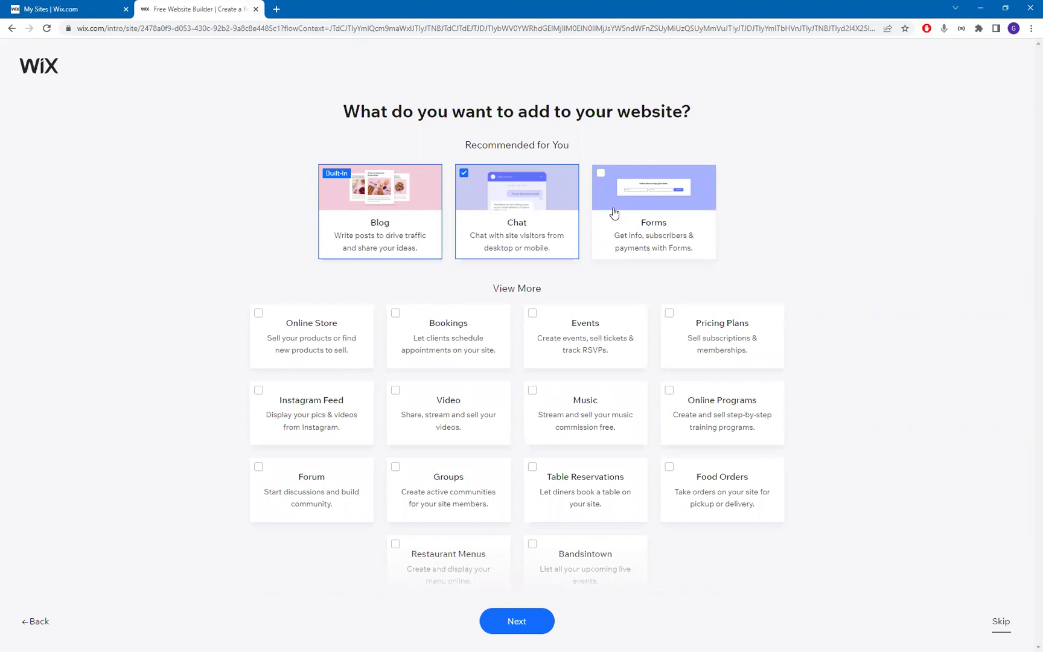
left_click(1000, 623)
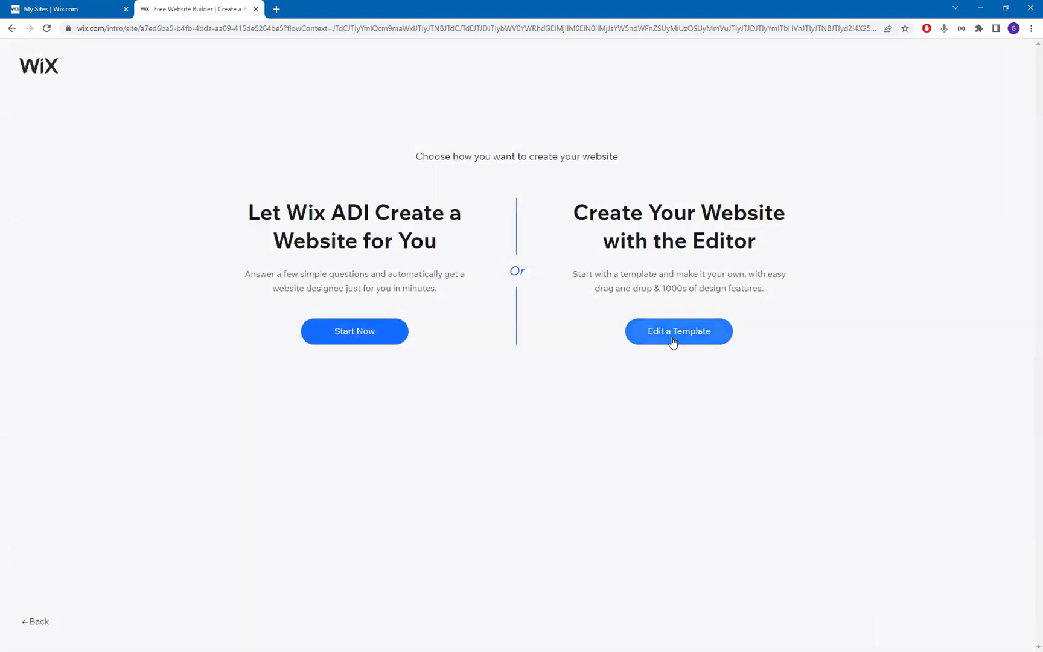
Step: Choose to build the site from a template and open the "Train of Thought" Personal Blog template for editing
left_click(673, 342)
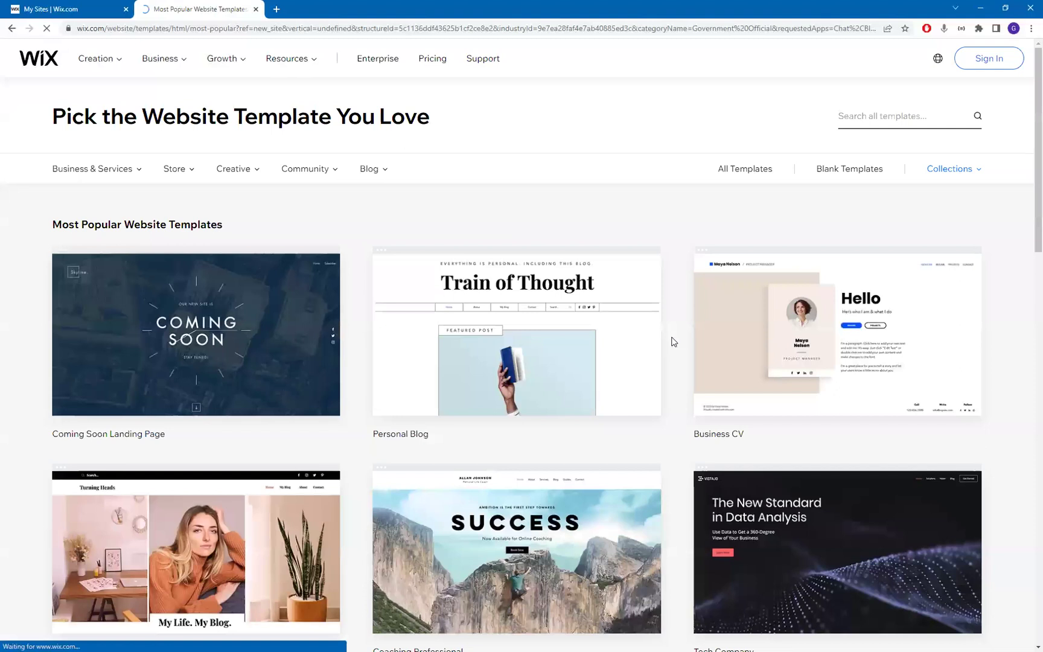
mouse_move(598, 352)
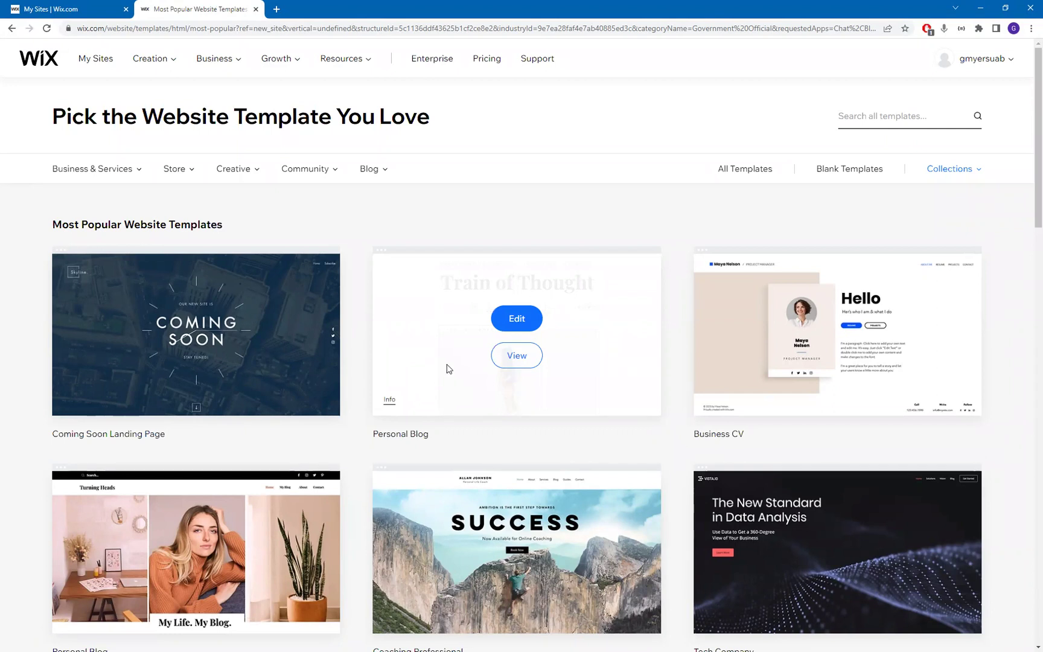
left_click(518, 319)
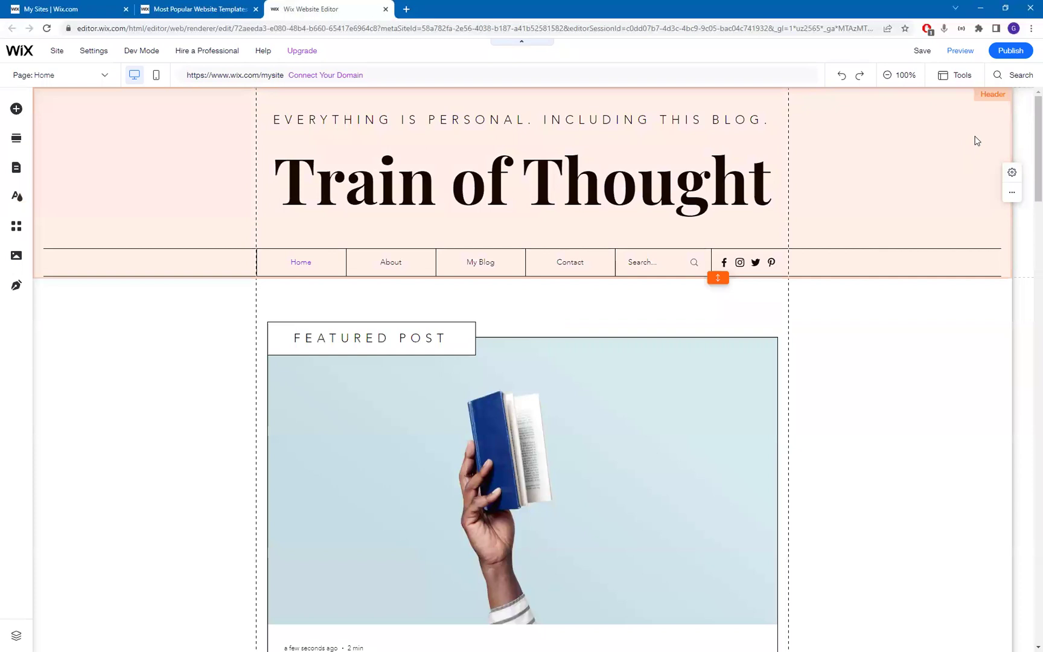
Step: Examine the template's home page from the header through the blog posts and sidebar to the contact form and footer
scroll(395, 537, "down", 3)
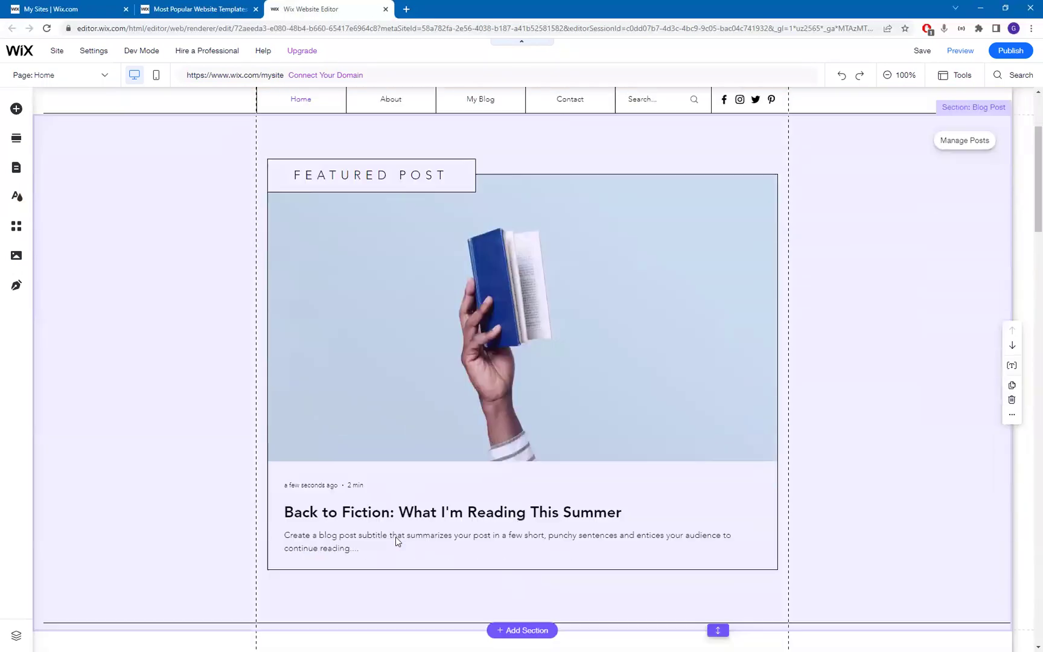
scroll(395, 537, "down", 2)
scroll(395, 537, "down", 4)
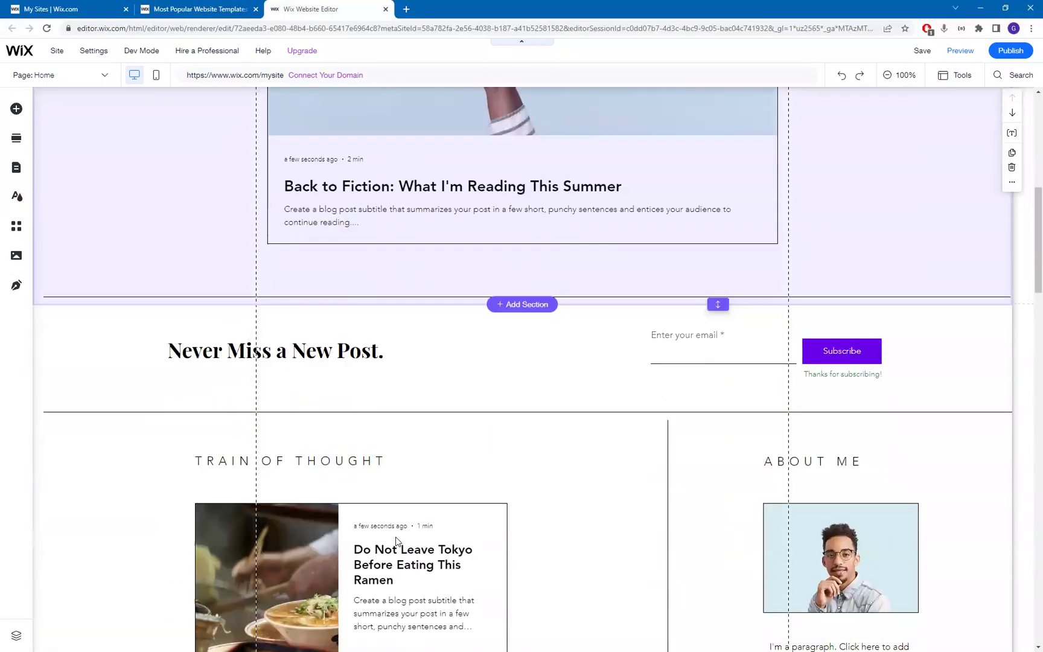
scroll(396, 540, "down", 5)
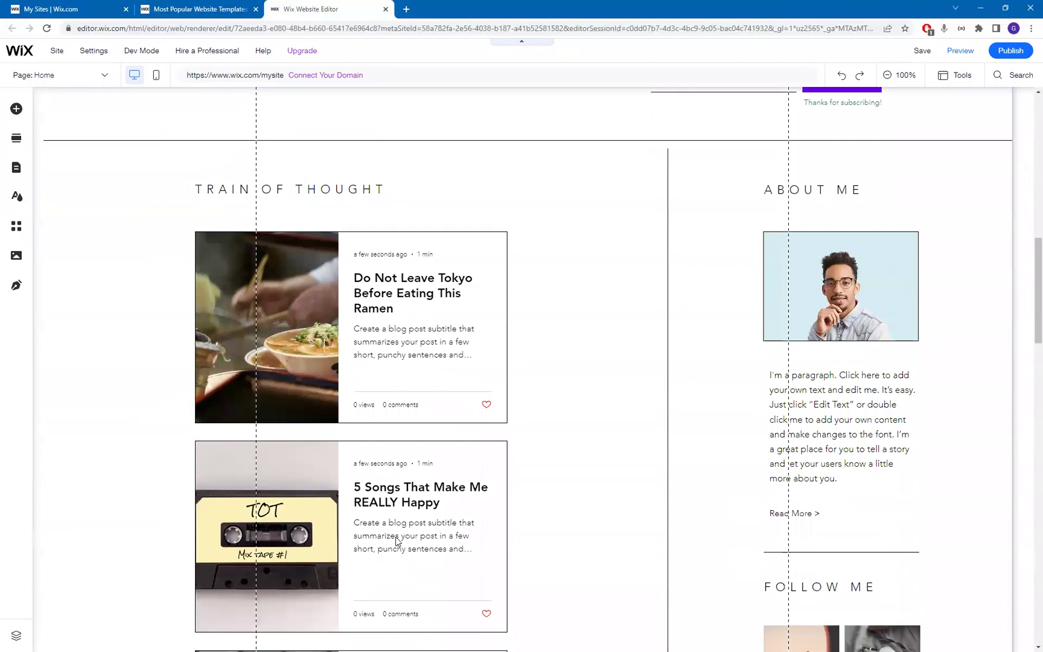
scroll(395, 538, "down", 5)
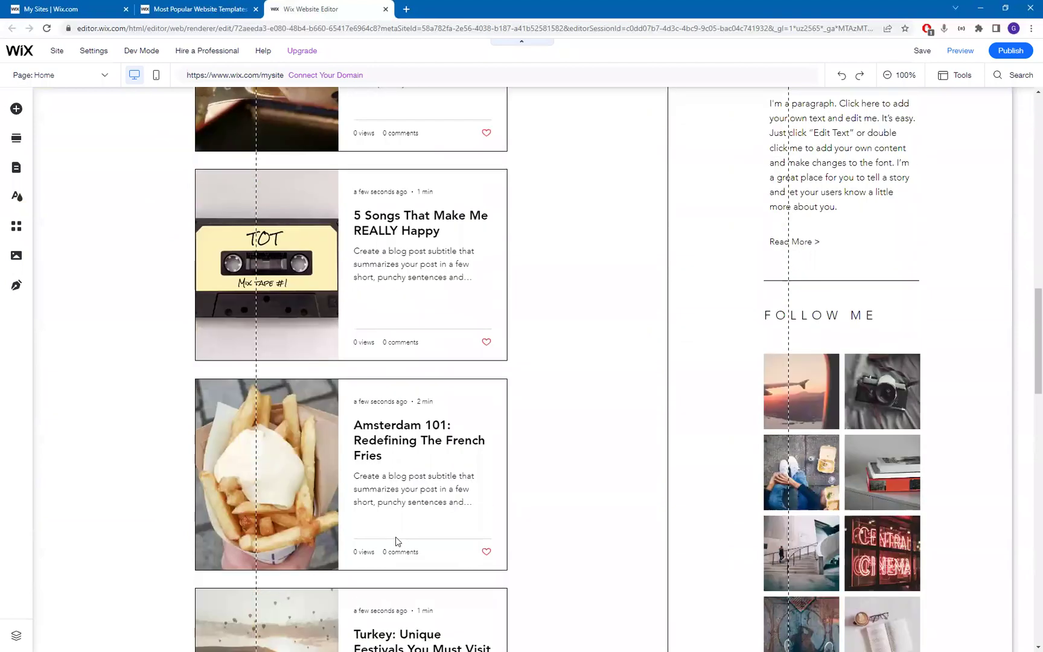
scroll(395, 539, "down", 4)
scroll(395, 541, "down", 5)
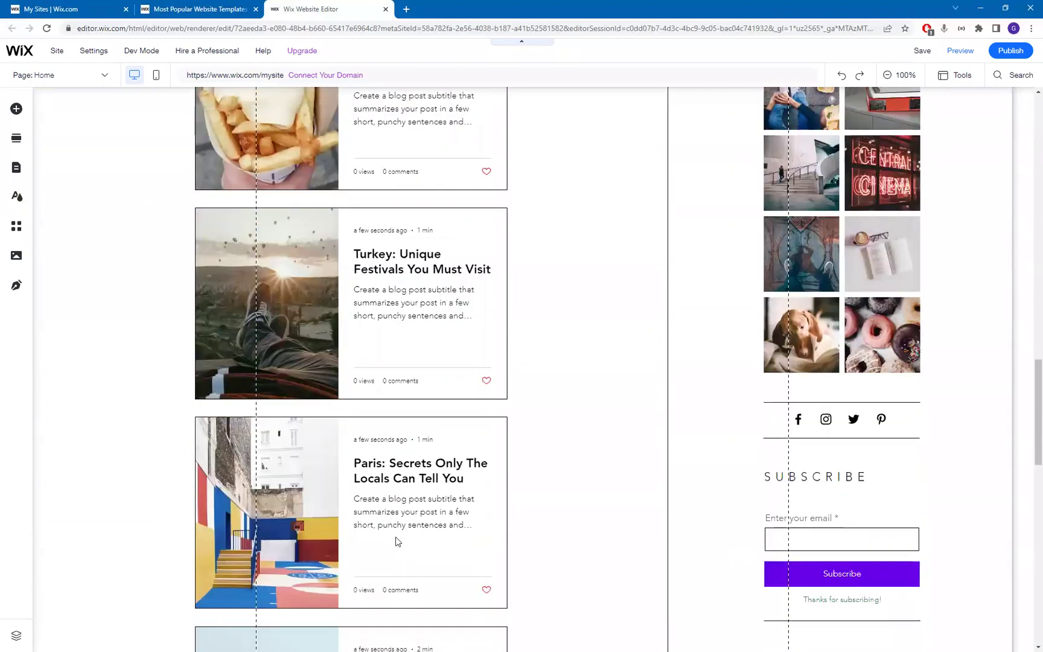
scroll(397, 541, "down", 2)
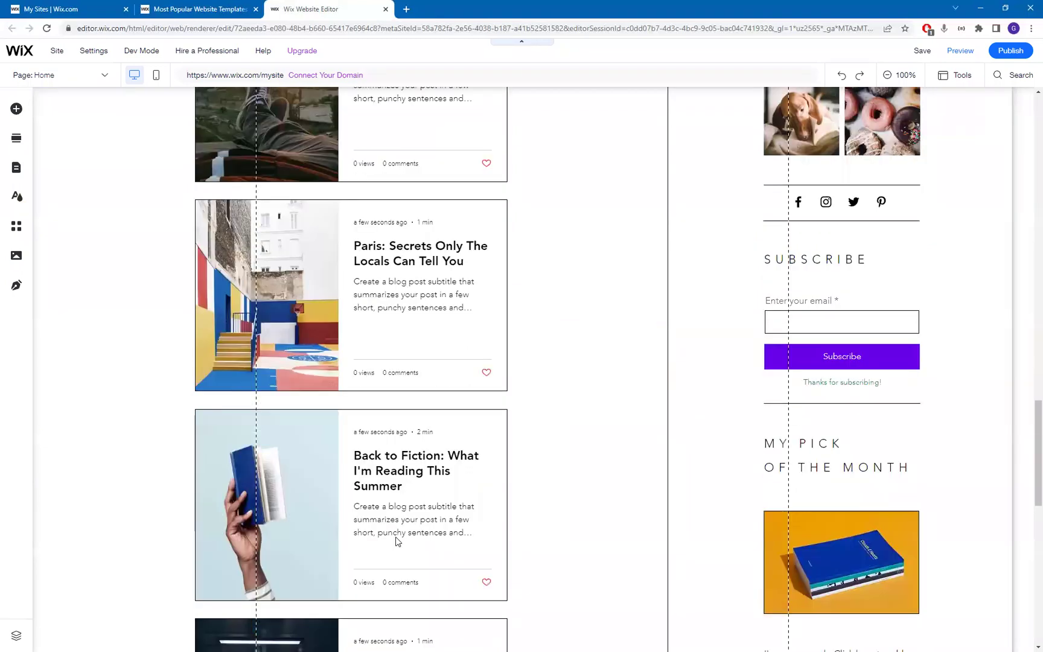
scroll(396, 541, "down", 10)
scroll(397, 541, "down", 2)
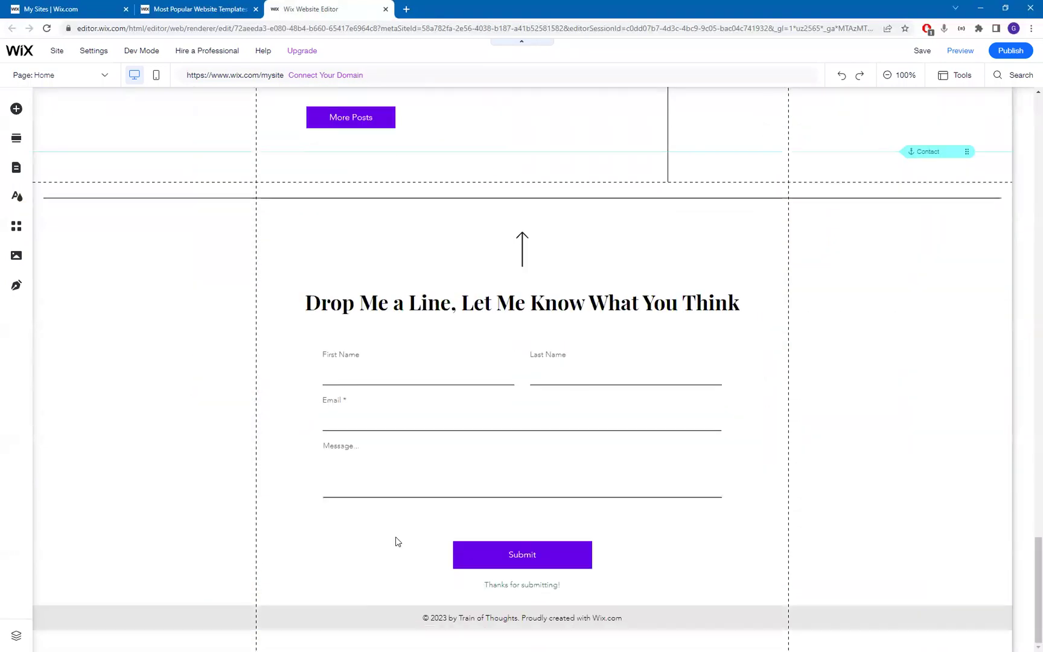
scroll(396, 541, "up", 8)
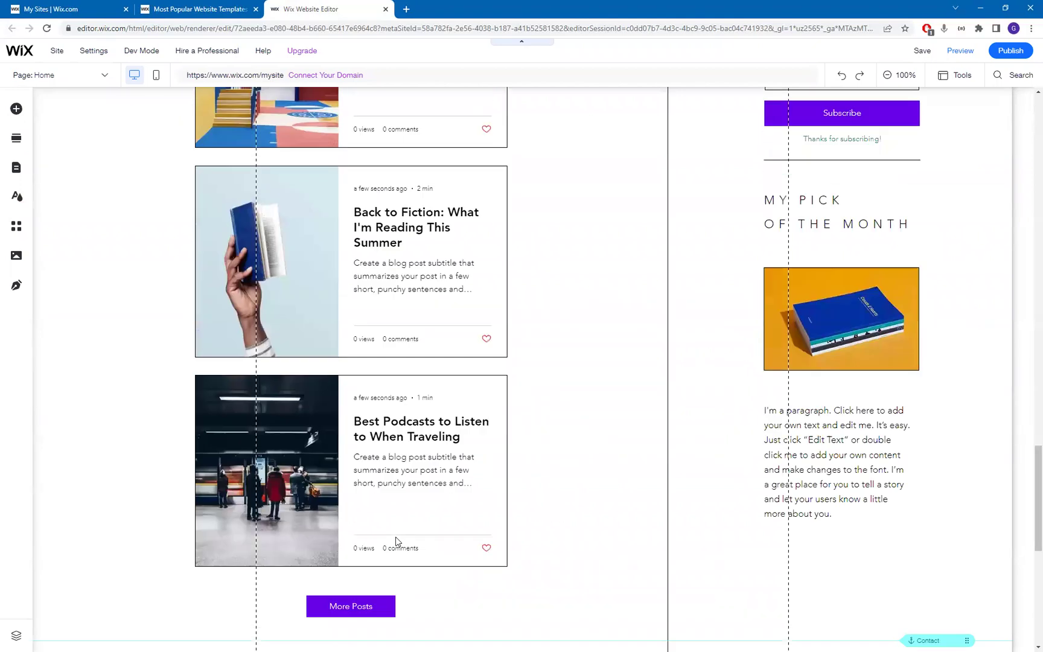
scroll(396, 541, "up", 10)
scroll(396, 541, "up", 10)
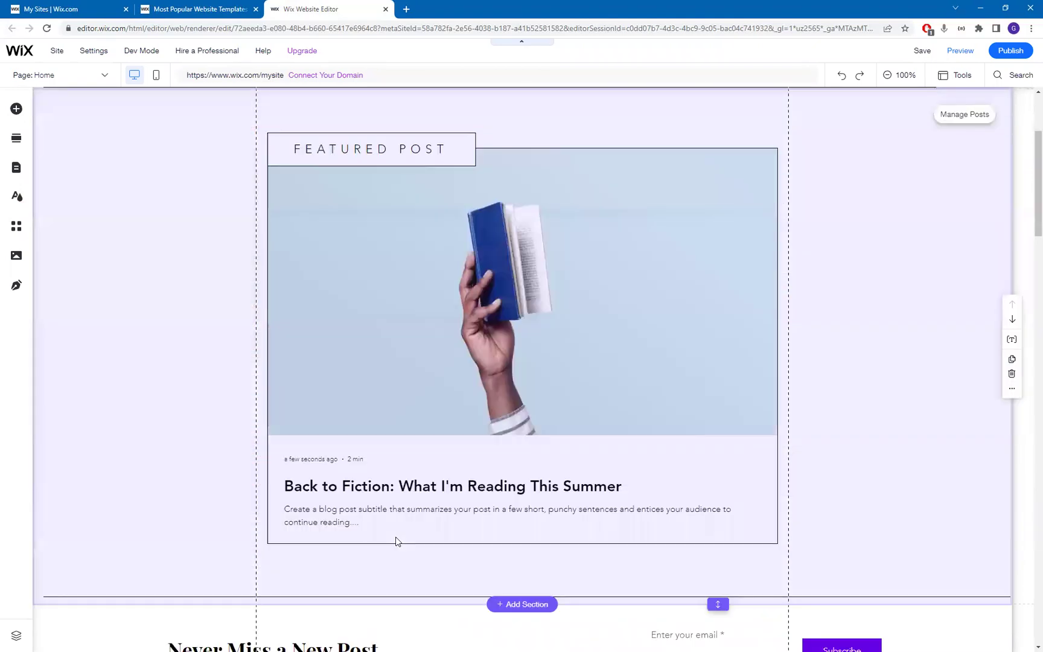
scroll(395, 537, "up", 3)
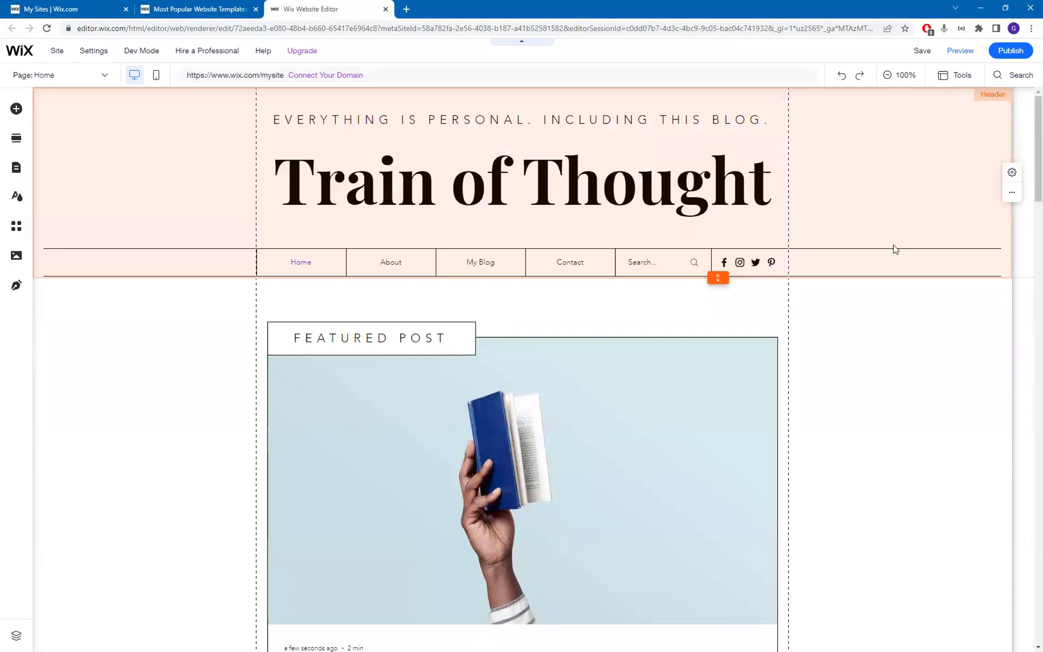
Step: Save the site under the free Wix.com domain with ee447 as the site address ending
left_click(921, 51)
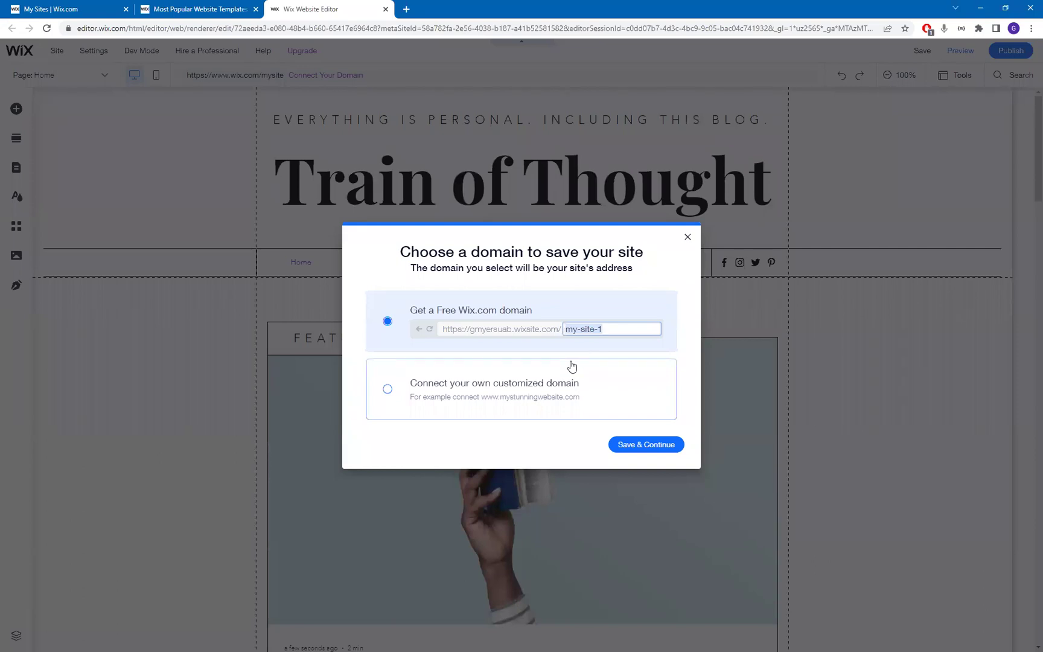
type("ee")
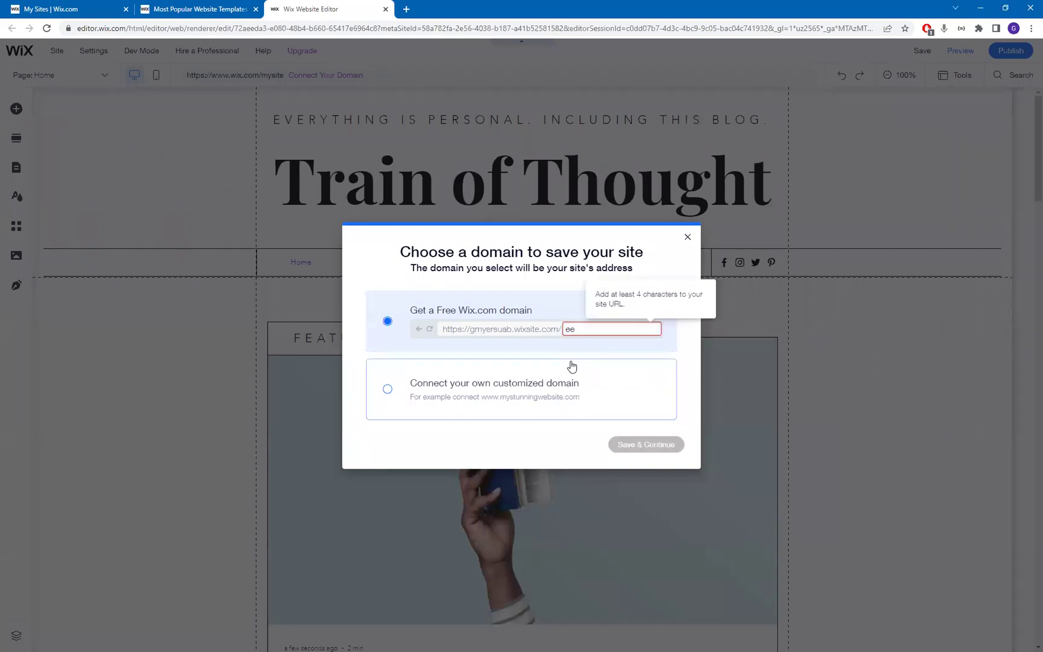
type("447")
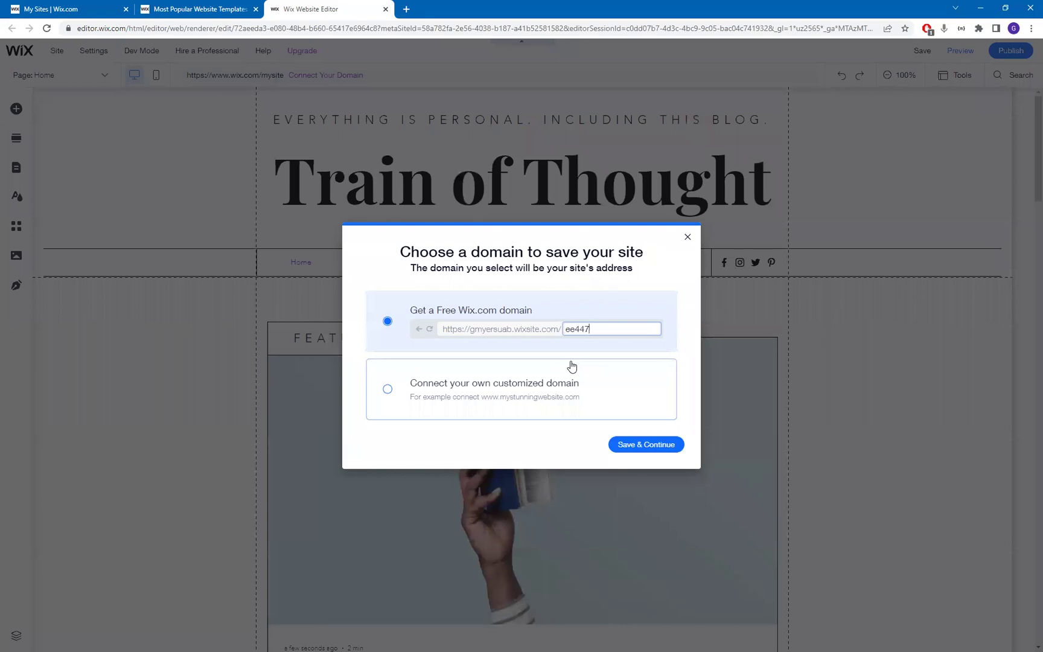
left_click(639, 446)
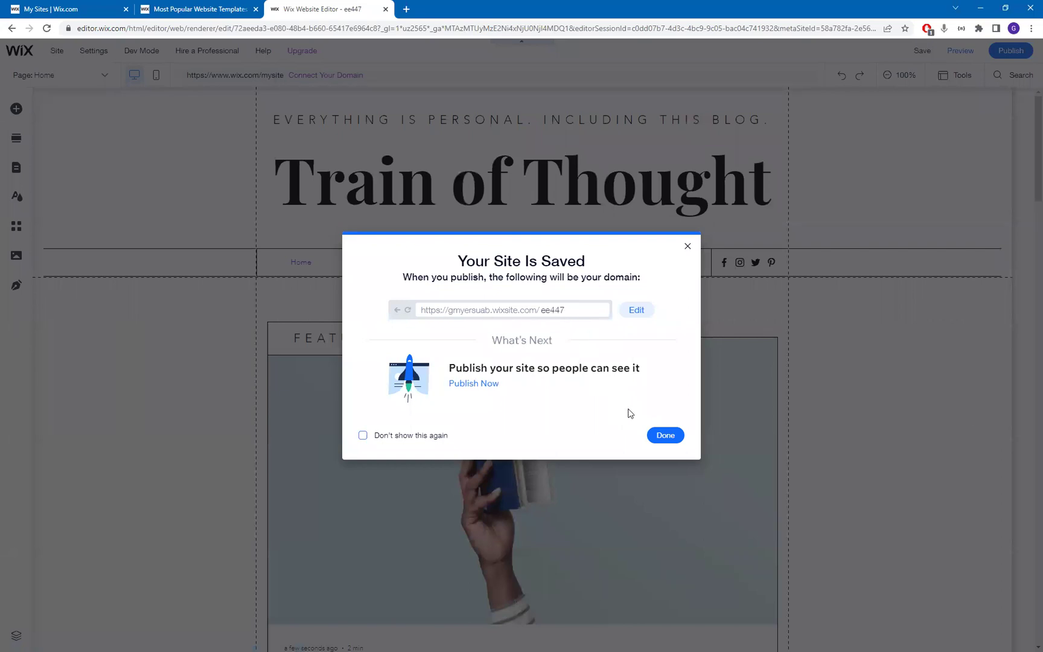
Step: Publish the saved site and open the live page with its full web address selected
left_click(484, 385)
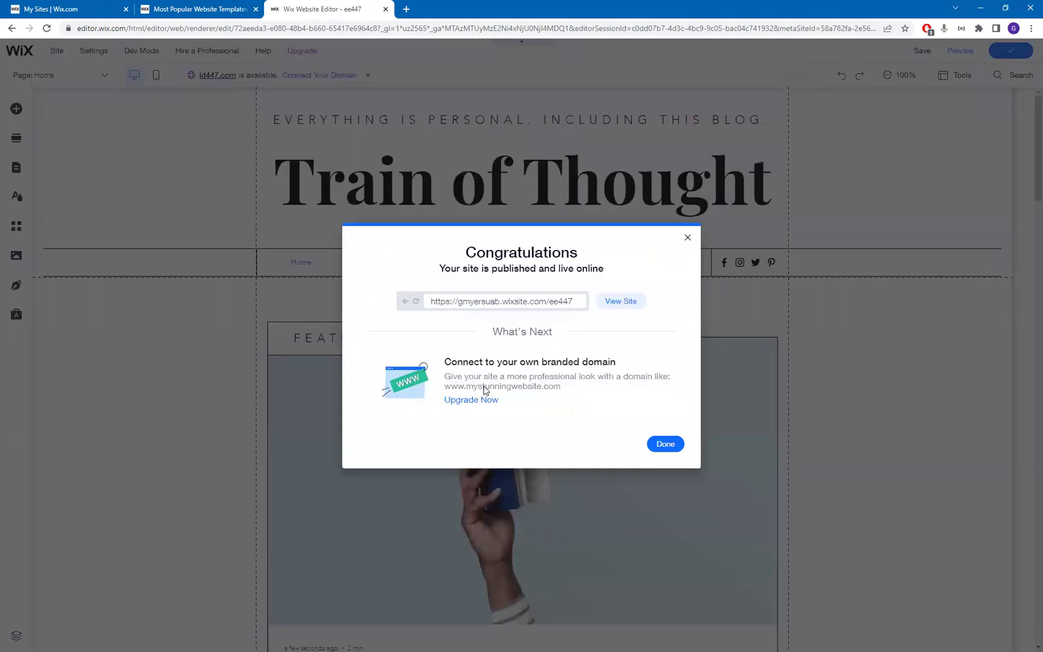
left_click(607, 305)
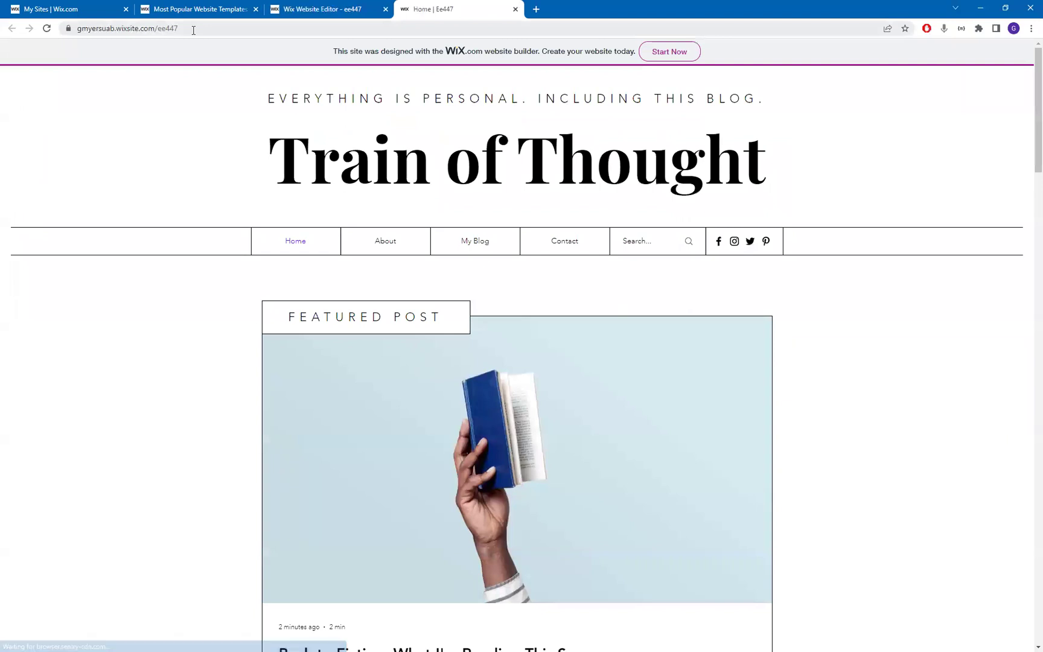
left_click(193, 29)
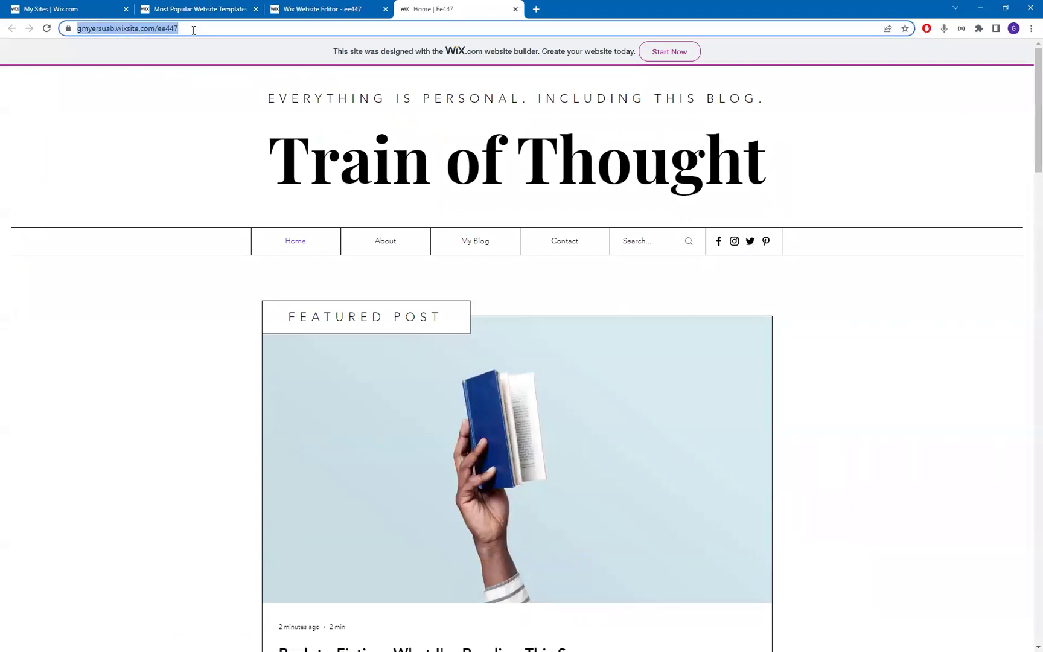